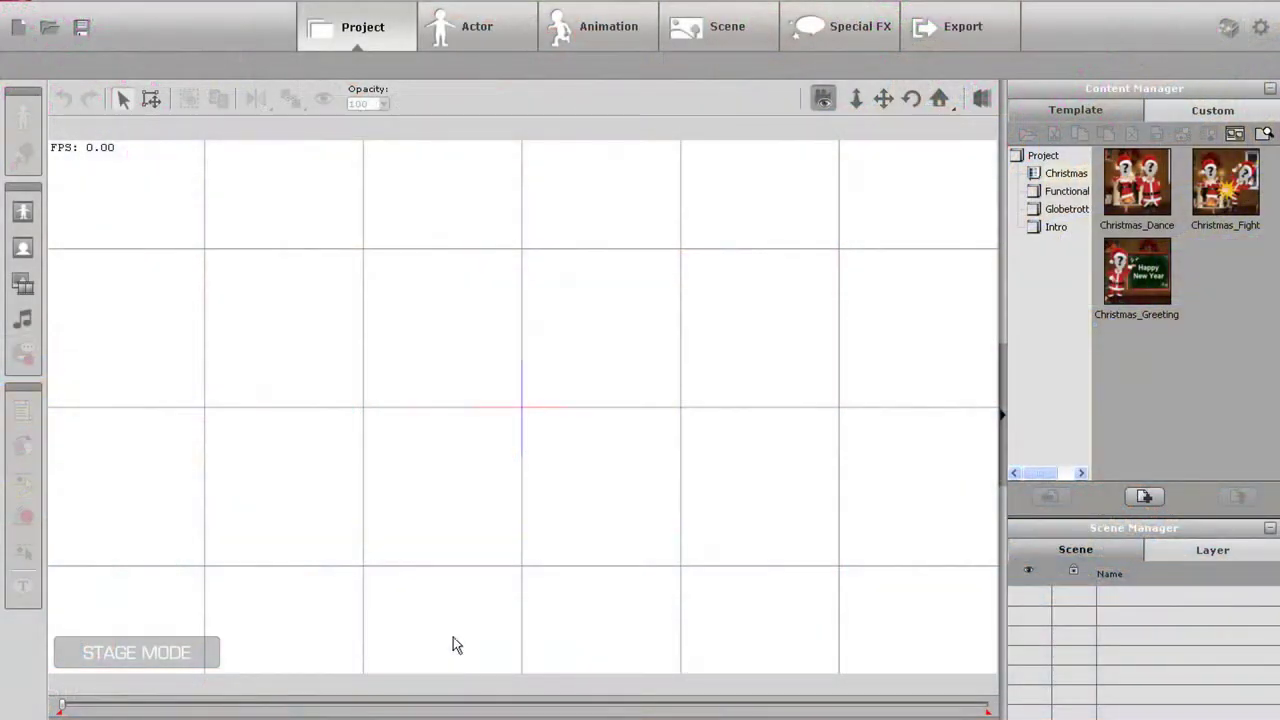
Import the colorbg image from the patrick scene folder as a prop and position it as the stage backdrop
{"action": "key", "text": "alt+Tab"}
{"action": "left_click_drag", "start_coordinate": [914, 462], "coordinate": [336, 418]}
{"action": "left_click", "coordinate": [622, 352]}
{"action": "left_click_drag", "start_coordinate": [433, 442], "coordinate": [622, 491]}
{"action": "left_click", "coordinate": [883, 104]}
{"action": "left_click_drag", "start_coordinate": [680, 594], "coordinate": [699, 390]}
Import film BG from the patrick scene folder as a prop, then scale and position it over the colorbg backdrop
{"action": "left_click", "coordinate": [830, 700]}
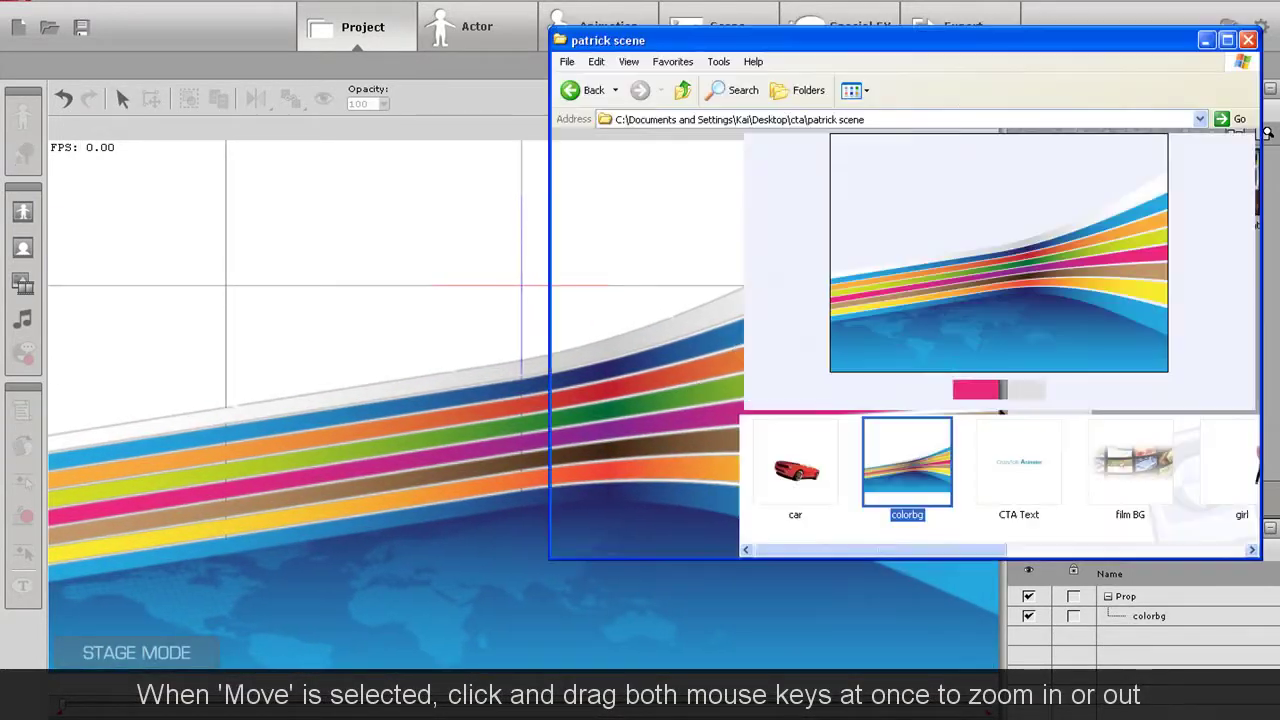
{"action": "left_click", "coordinate": [1133, 462]}
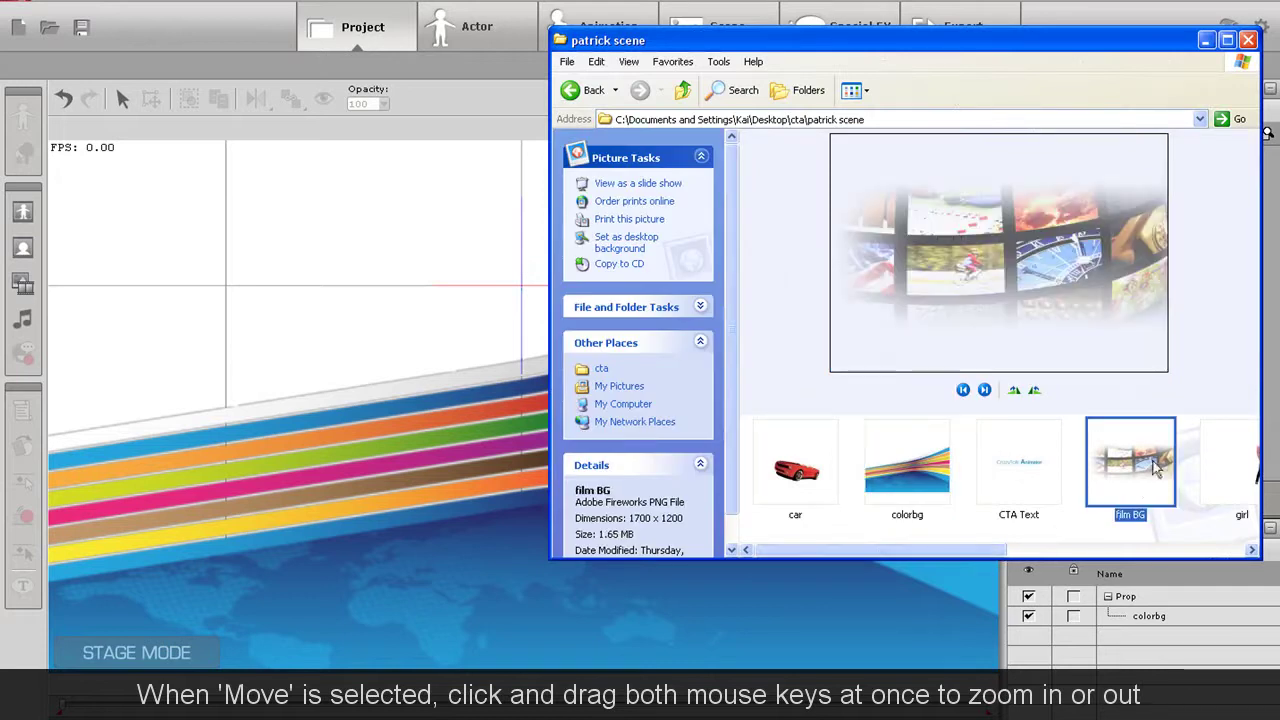
{"action": "left_click_drag", "start_coordinate": [1133, 462], "coordinate": [450, 416]}
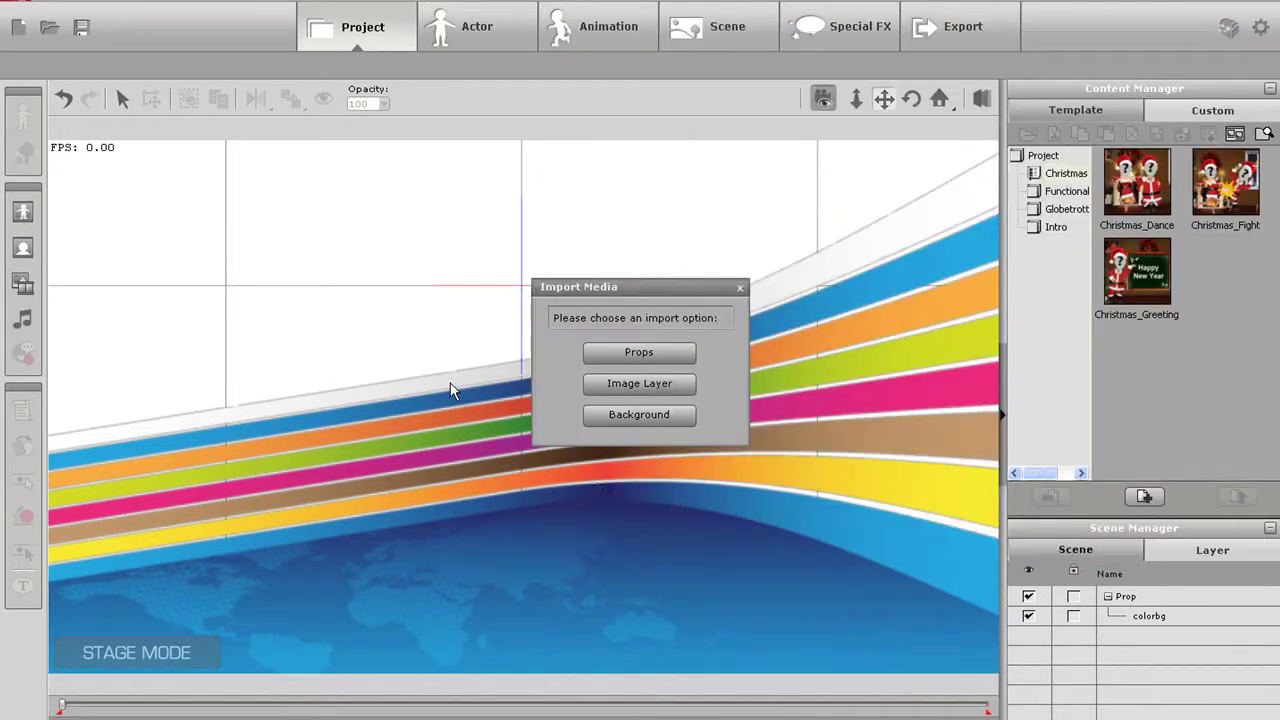
{"action": "left_click", "coordinate": [660, 353]}
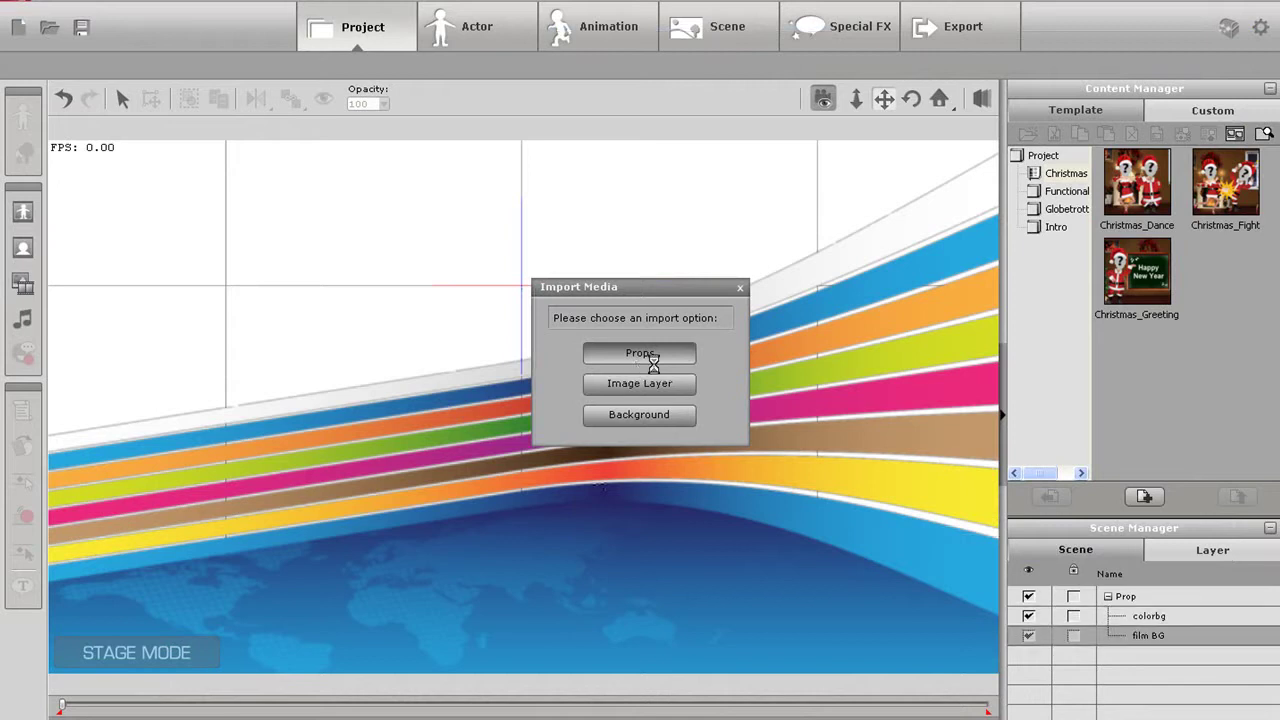
{"action": "left_click_drag", "start_coordinate": [596, 418], "coordinate": [599, 507]}
{"action": "left_click_drag", "start_coordinate": [891, 229], "coordinate": [856, 272]}
{"action": "left_click_drag", "start_coordinate": [540, 594], "coordinate": [669, 365]}
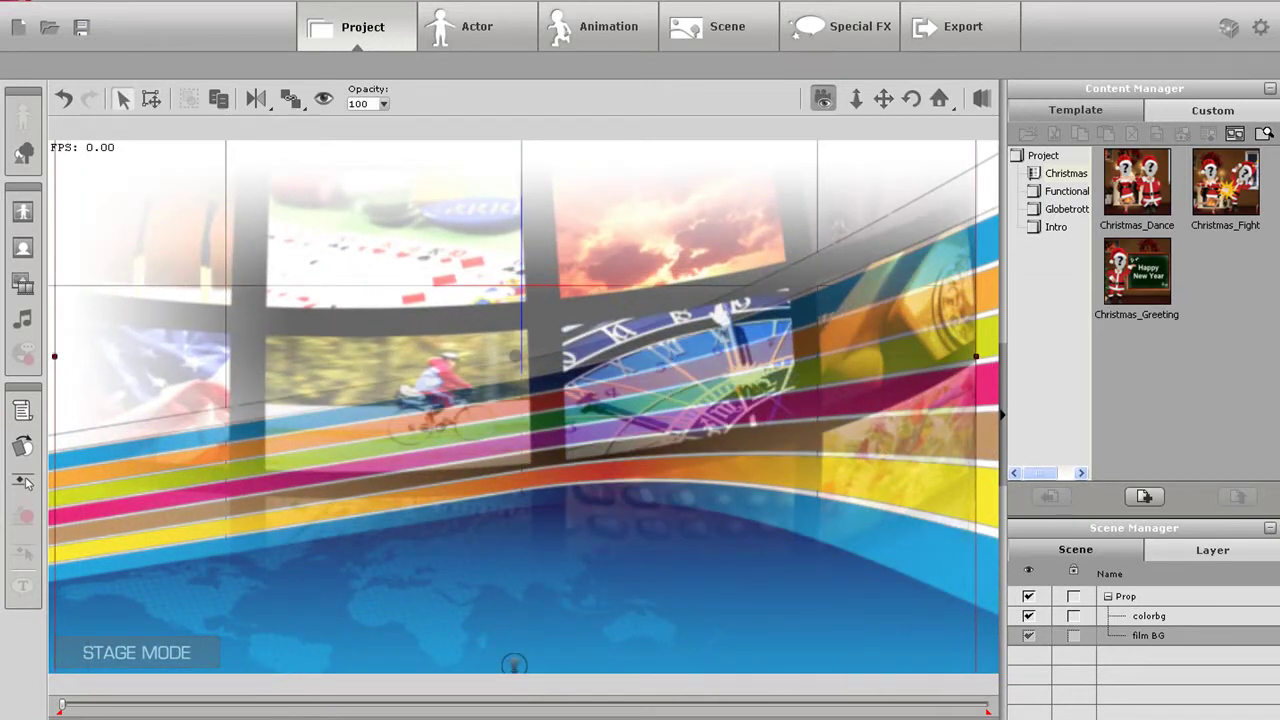
Import the car image as a prop, scale it down, and place it on the blue floor near the stage's centre
{"action": "key", "text": "alt+Tab"}
{"action": "left_click_drag", "start_coordinate": [931, 550], "coordinate": [880, 550]}
{"action": "left_click_drag", "start_coordinate": [811, 497], "coordinate": [502, 546]}
{"action": "left_click_drag", "start_coordinate": [495, 484], "coordinate": [495, 484]}
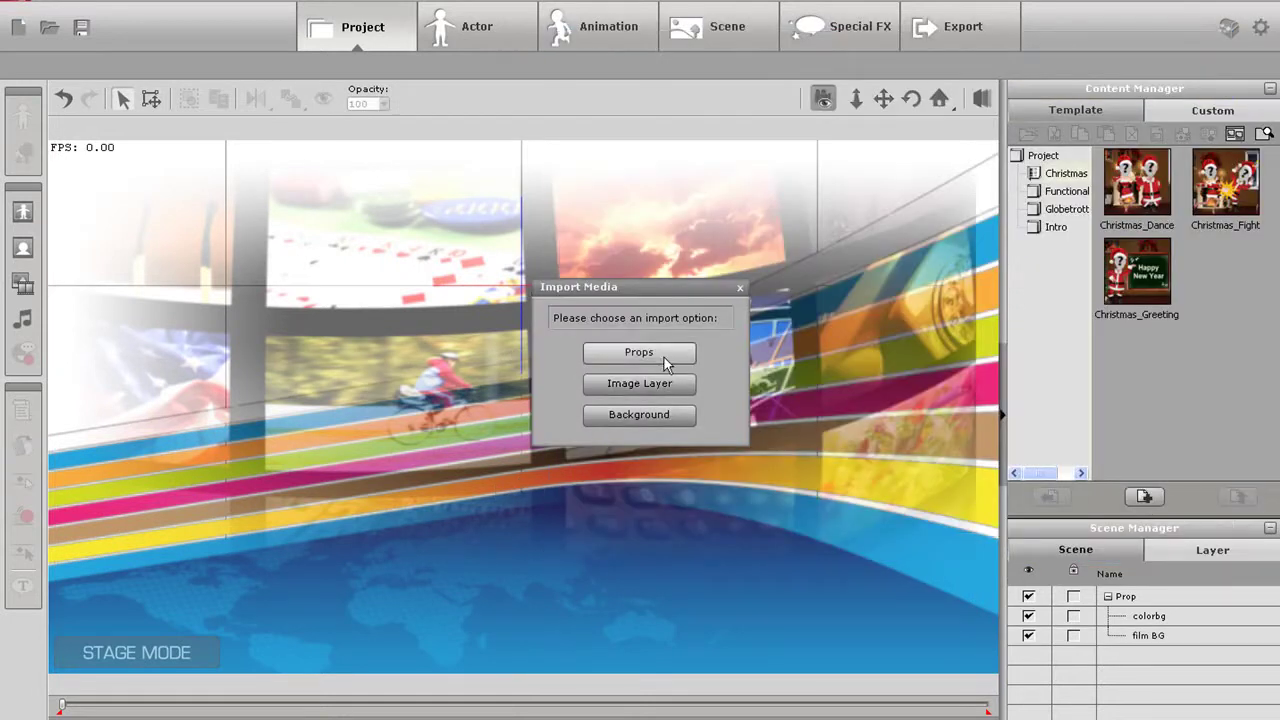
{"action": "left_click_drag", "start_coordinate": [556, 566], "coordinate": [374, 658]}
{"action": "left_click_drag", "start_coordinate": [812, 228], "coordinate": [672, 328]}
{"action": "left_click_drag", "start_coordinate": [336, 638], "coordinate": [550, 458]}
Import the girl image from the patrick scene folder as a prop
{"action": "key", "text": "alt+Tab"}
{"action": "scroll", "coordinate": [922, 535], "scroll_direction": "right", "scroll_amount": 5}
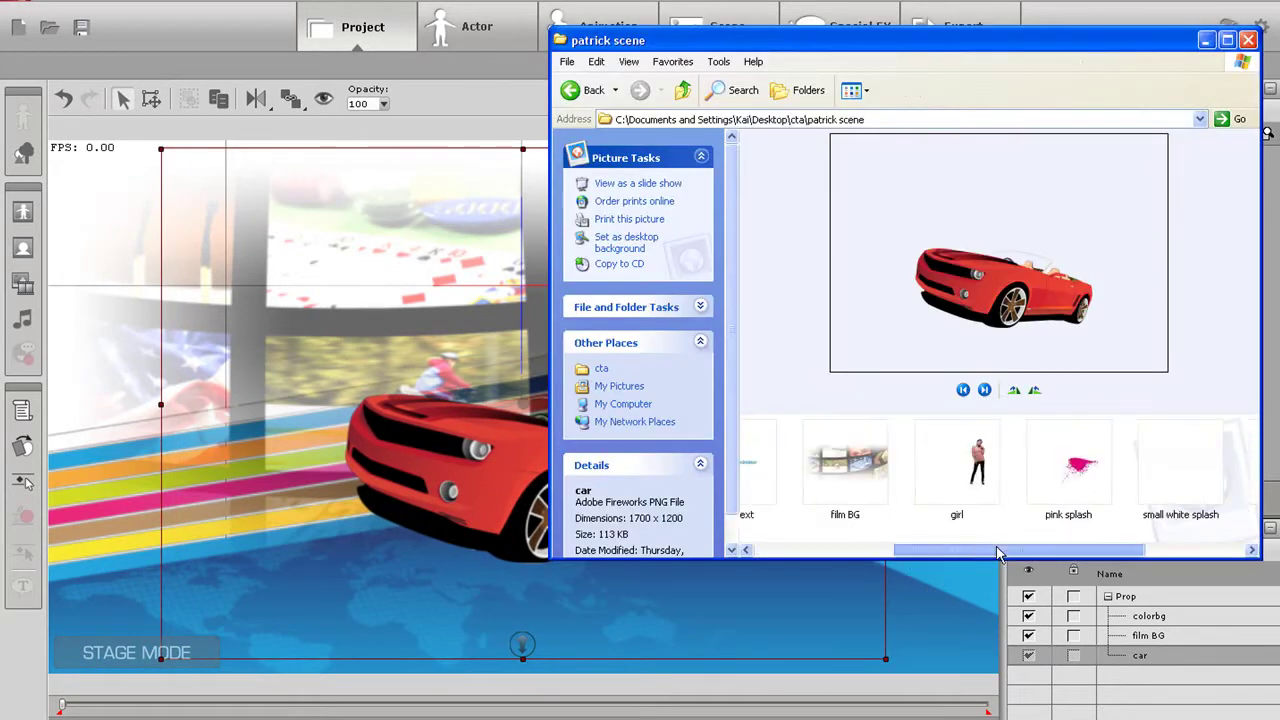
{"action": "left_click_drag", "start_coordinate": [838, 462], "coordinate": [532, 425]}
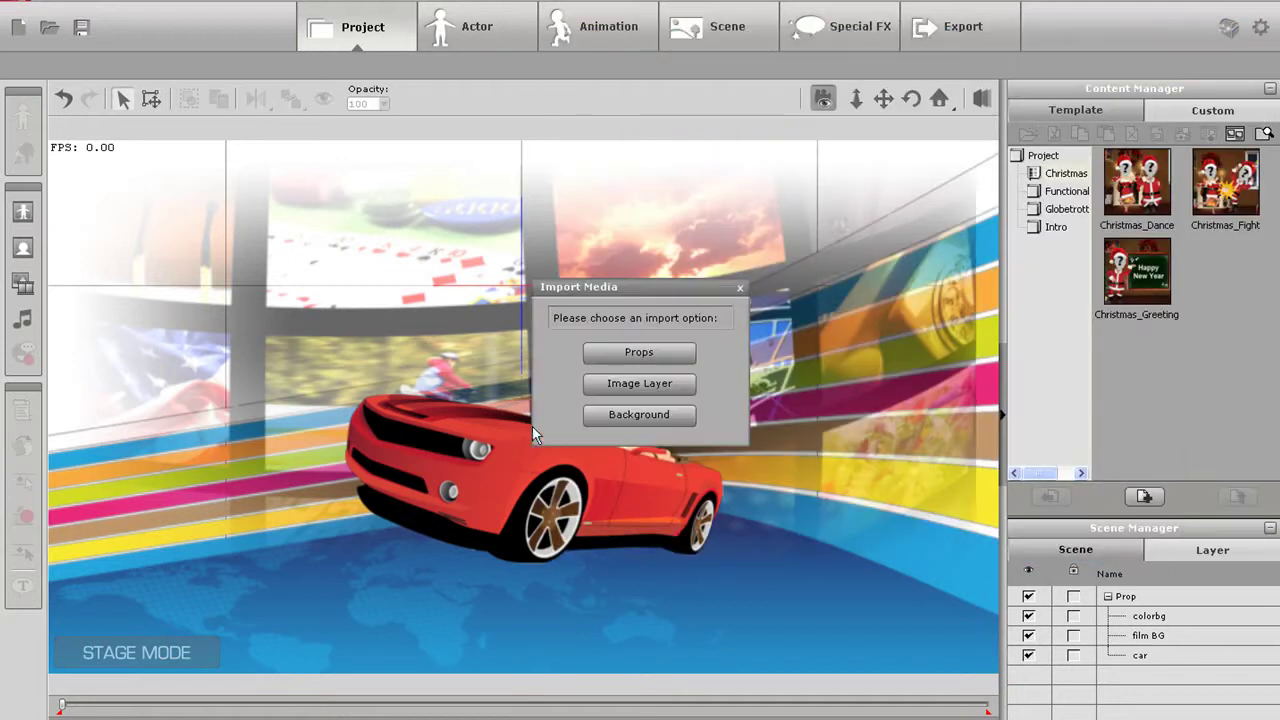
{"action": "left_click", "coordinate": [651, 357]}
Scale the girl prop down to full-figure size and stand her in front of the car's rear half
{"action": "left_click_drag", "start_coordinate": [770, 283], "coordinate": [535, 570]}
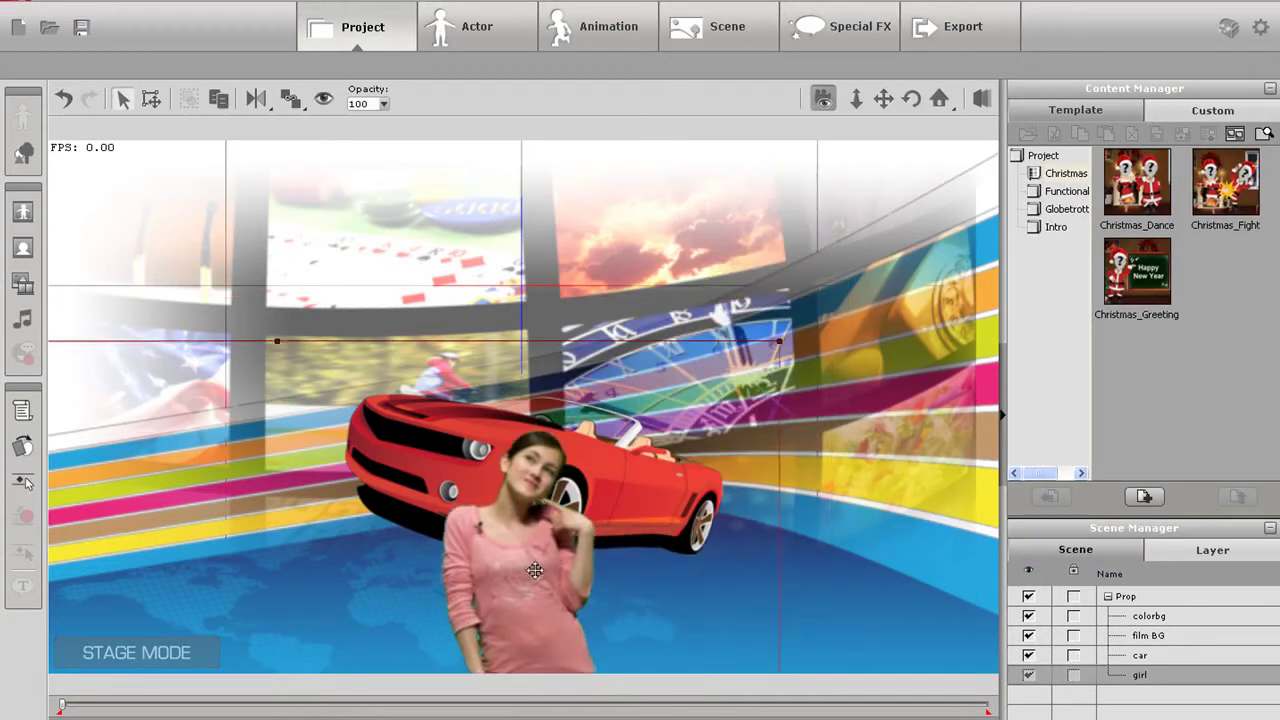
{"action": "left_click_drag", "start_coordinate": [779, 341], "coordinate": [499, 538]}
{"action": "left_click_drag", "start_coordinate": [420, 625], "coordinate": [649, 433]}
{"action": "left_click_drag", "start_coordinate": [728, 347], "coordinate": [858, 250]}
{"action": "left_click_drag", "start_coordinate": [712, 407], "coordinate": [706, 413]}
{"action": "left_click_drag", "start_coordinate": [858, 173], "coordinate": [791, 220]}
{"action": "left_click_drag", "start_coordinate": [679, 360], "coordinate": [686, 397]}
Import whitesplash and CTA Text as props, placing the white splash with the title over it below the car
{"action": "key", "text": "alt+Tab"}
{"action": "left_click_drag", "start_coordinate": [1002, 550], "coordinate": [1035, 551]}
{"action": "left_click_drag", "start_coordinate": [1093, 499], "coordinate": [517, 547]}
{"action": "left_click_drag", "start_coordinate": [366, 525], "coordinate": [364, 521]}
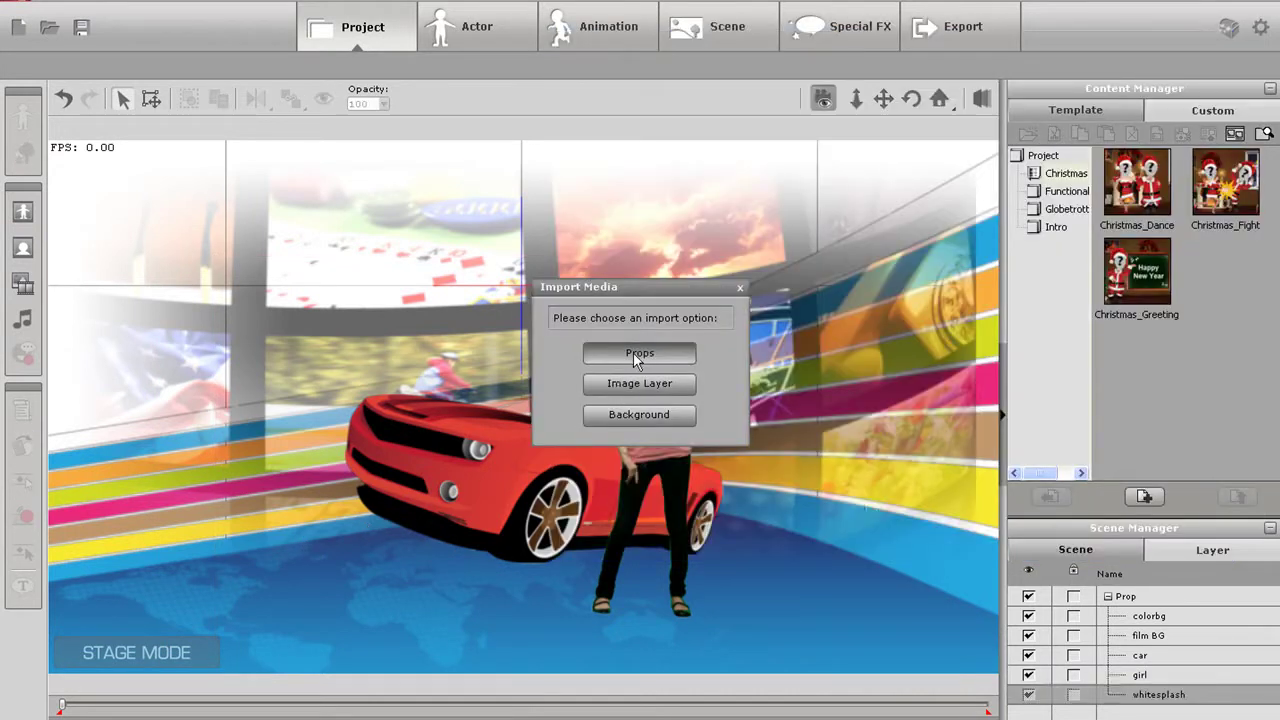
{"action": "left_click", "coordinate": [639, 352]}
{"action": "left_click_drag", "start_coordinate": [516, 645], "coordinate": [534, 560]}
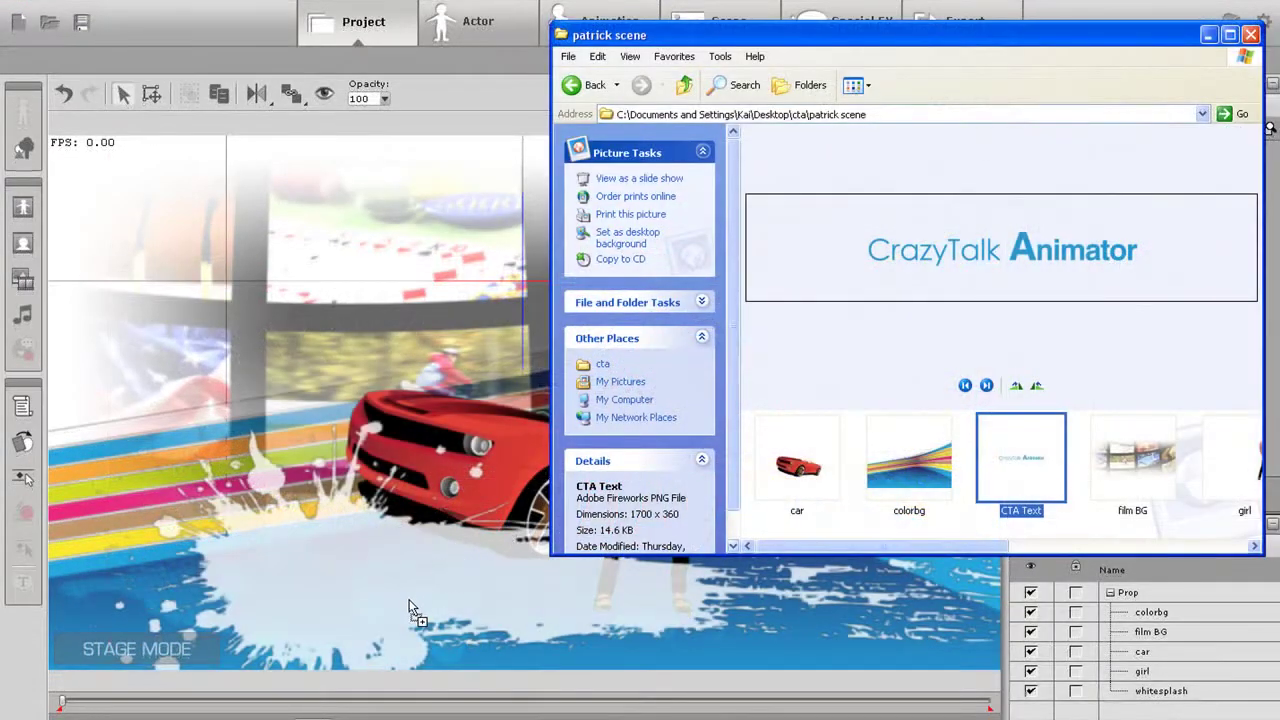
{"action": "left_click_drag", "start_coordinate": [408, 607], "coordinate": [412, 603]}
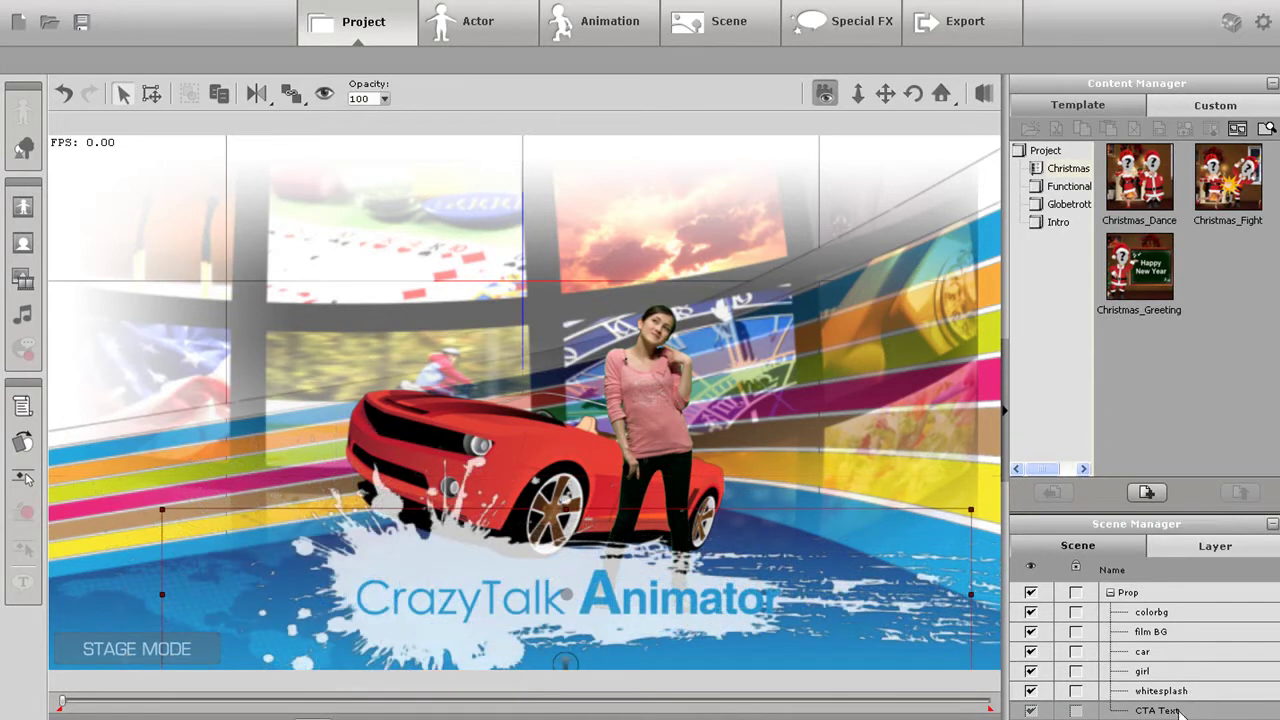
Import pink splash as a prop, scale it down, and place it in the stage's upper-right corner
{"action": "key", "text": "alt+Tab"}
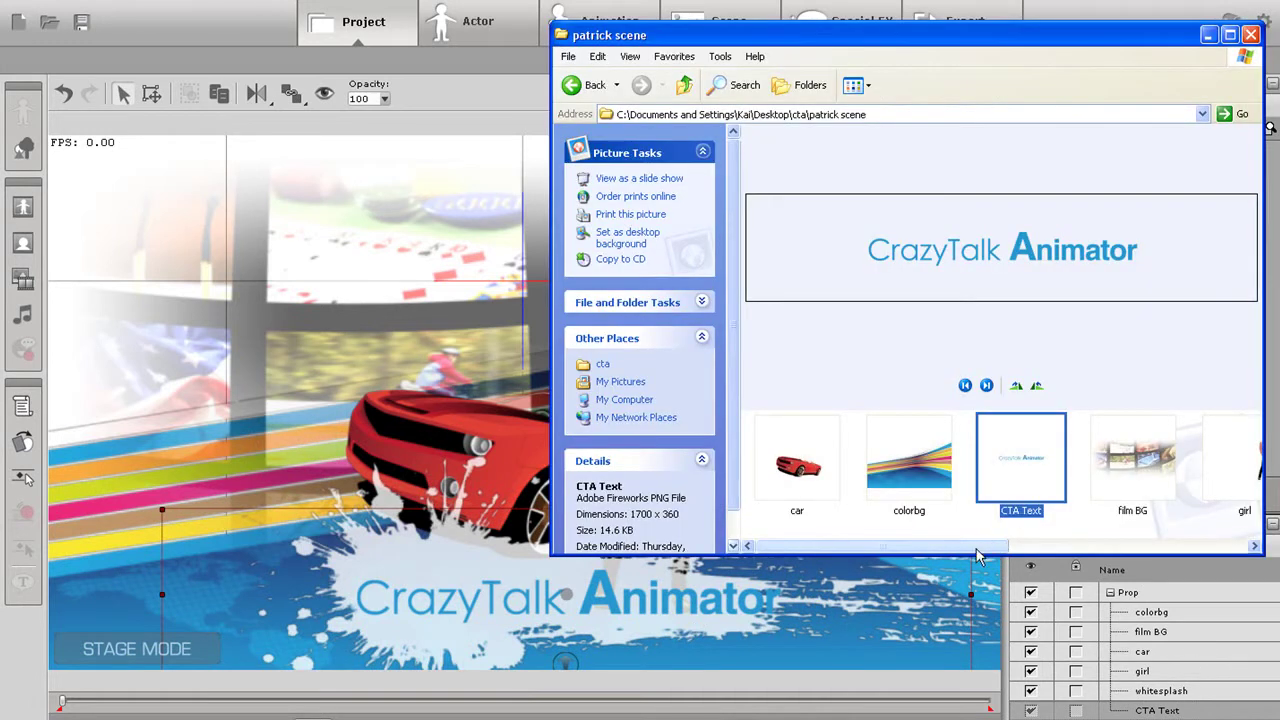
{"action": "left_click_drag", "start_coordinate": [976, 548], "coordinate": [1216, 547]}
{"action": "left_click_drag", "start_coordinate": [884, 474], "coordinate": [221, 254]}
{"action": "left_click", "coordinate": [668, 349]}
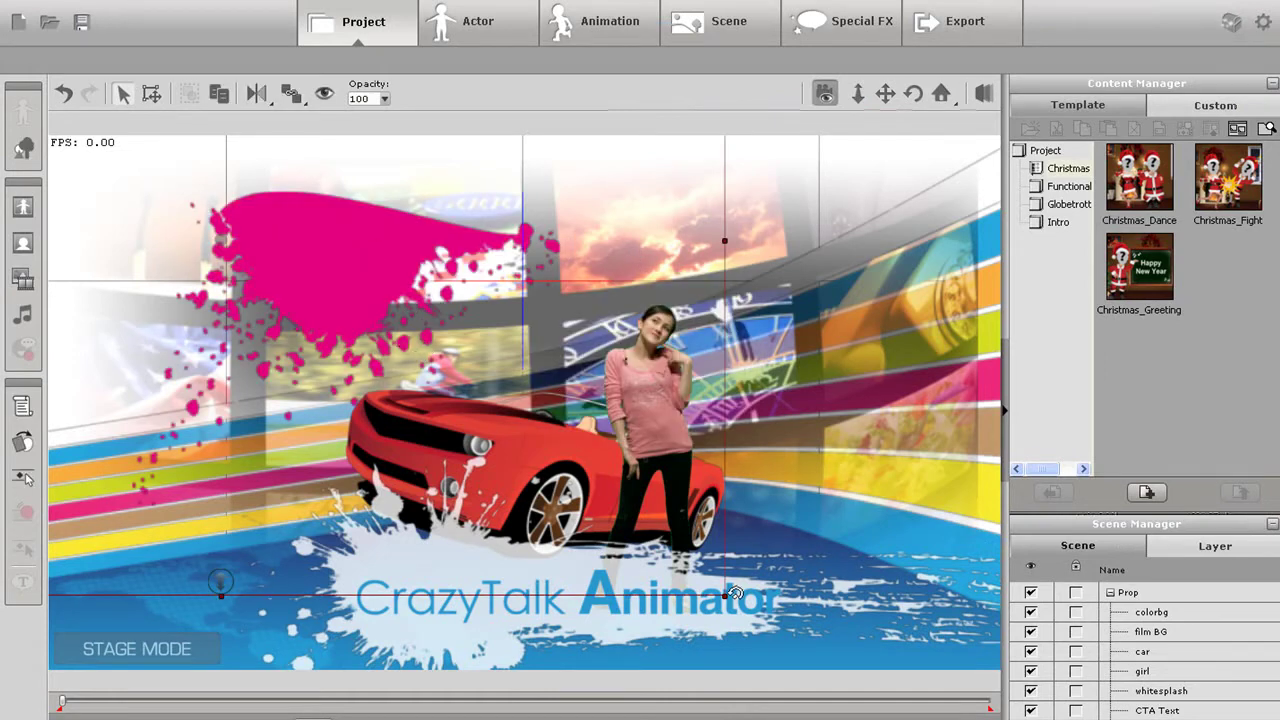
{"action": "left_click_drag", "start_coordinate": [726, 596], "coordinate": [483, 426]}
{"action": "left_click_drag", "start_coordinate": [318, 275], "coordinate": [1237, 155]}
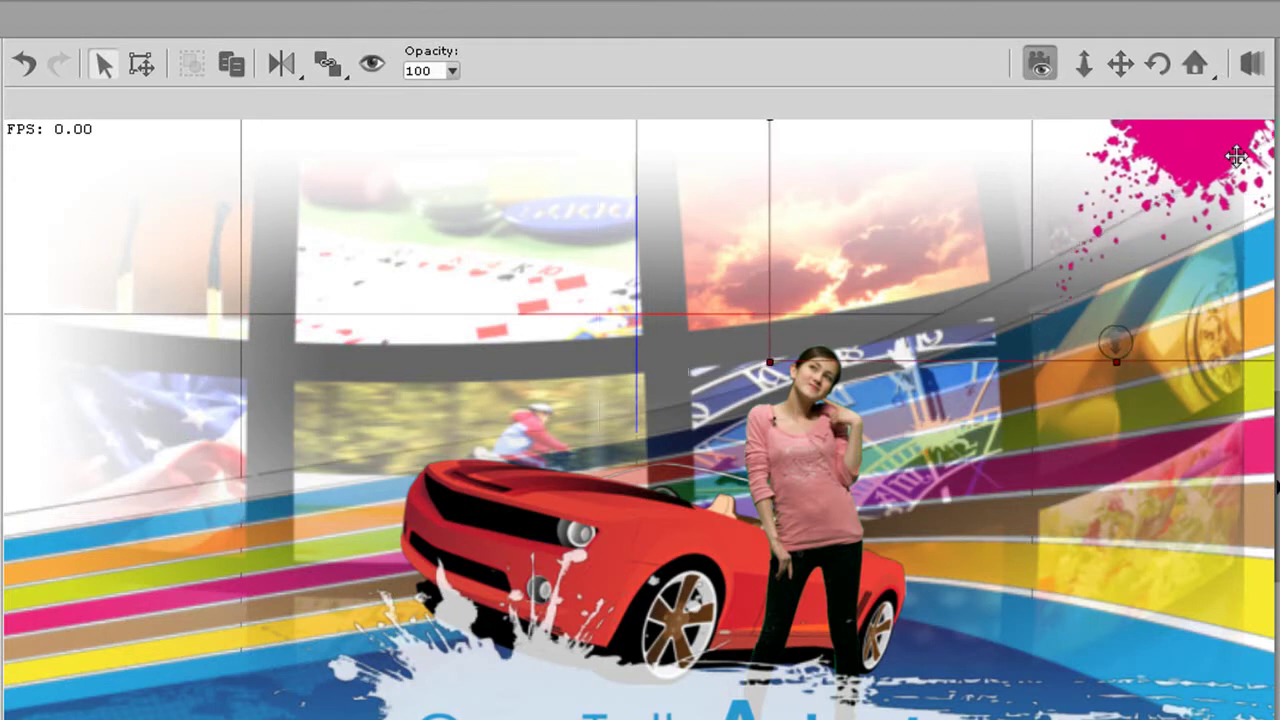
Duplicate the pink splash, flip the copy horizontally, and place it in the stage's upper-left corner
{"action": "left_click", "coordinate": [235, 64]}
{"action": "left_click_drag", "start_coordinate": [1037, 309], "coordinate": [511, 488]}
{"action": "left_click", "coordinate": [281, 66]}
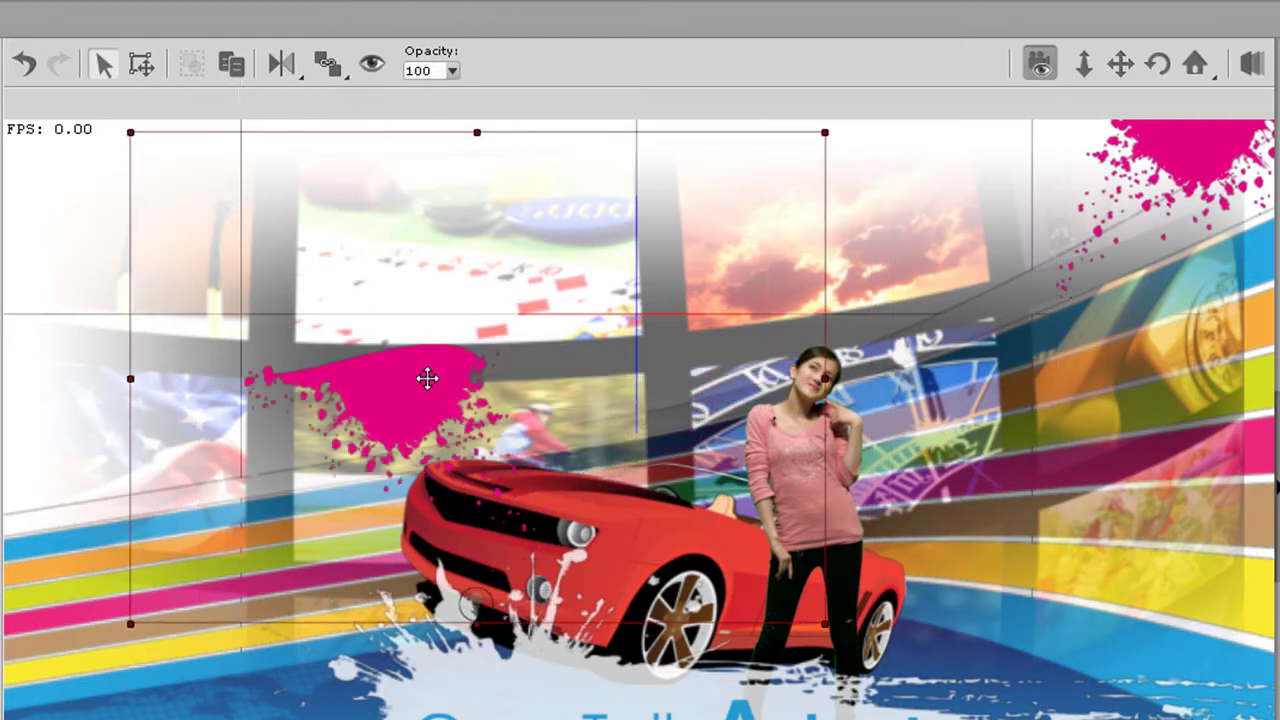
{"action": "left_click_drag", "start_coordinate": [427, 378], "coordinate": [49, 90]}
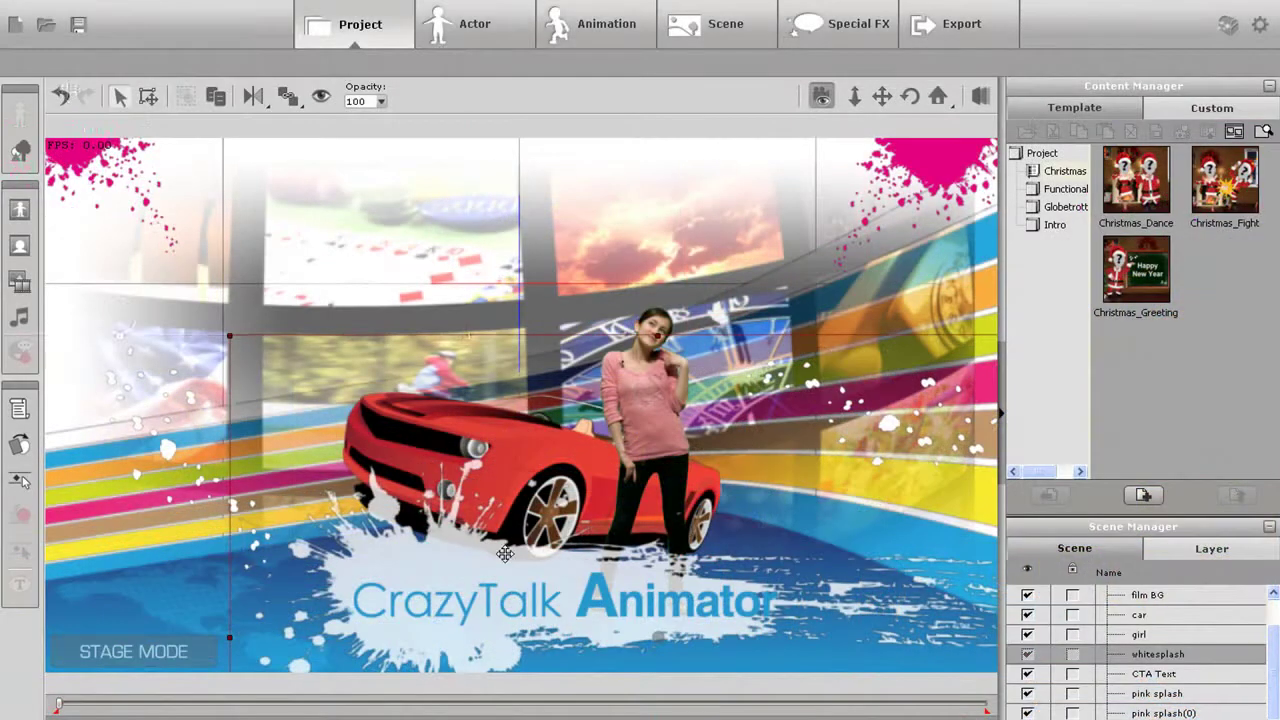
Group whitesplash with CTA Text and move the group upward over the car
{"action": "left_click", "coordinate": [1160, 674], "text": "ctrl"}
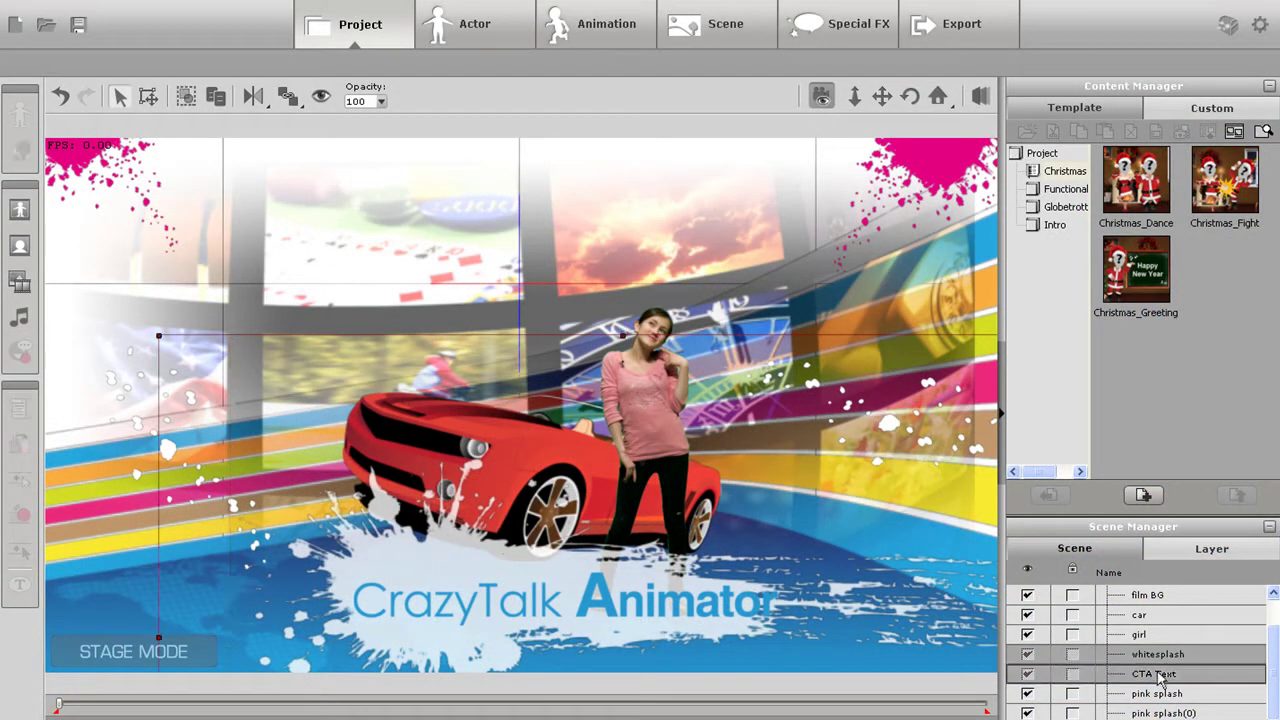
{"action": "left_click", "coordinate": [186, 97]}
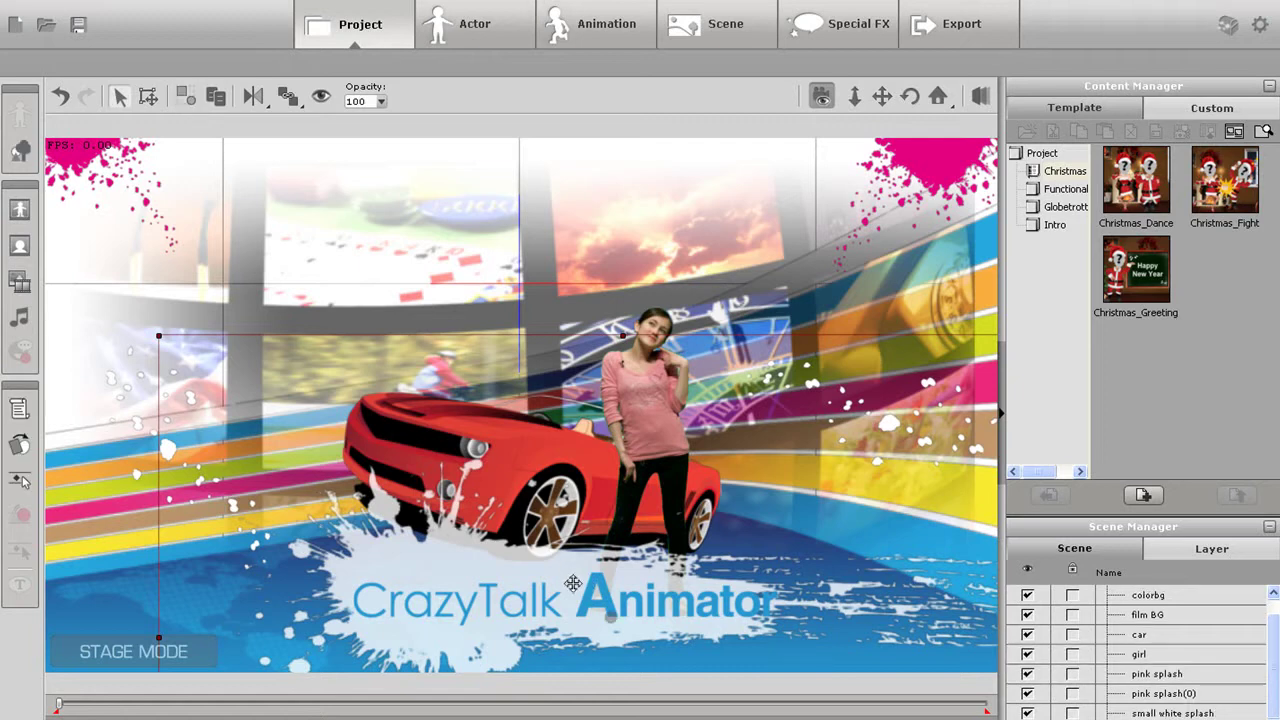
{"action": "left_click_drag", "start_coordinate": [573, 583], "coordinate": [569, 553]}
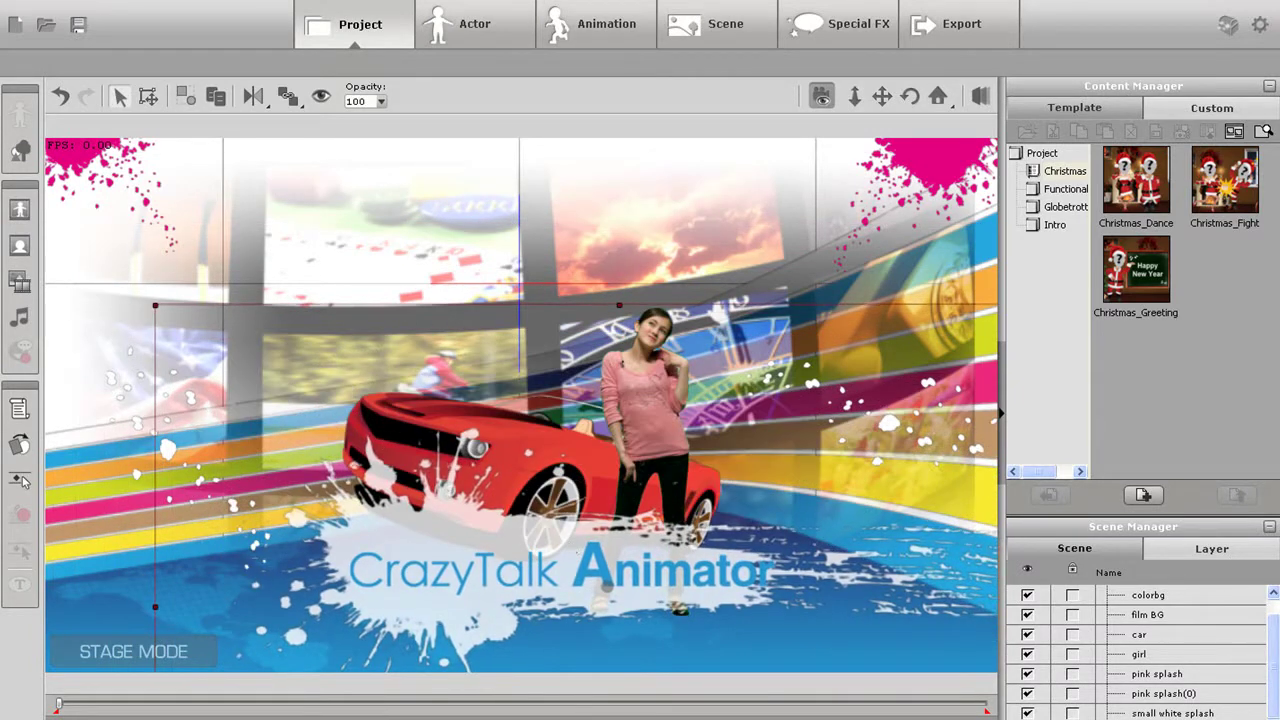
{"action": "left_click_drag", "start_coordinate": [1276, 686], "coordinate": [1276, 701]}
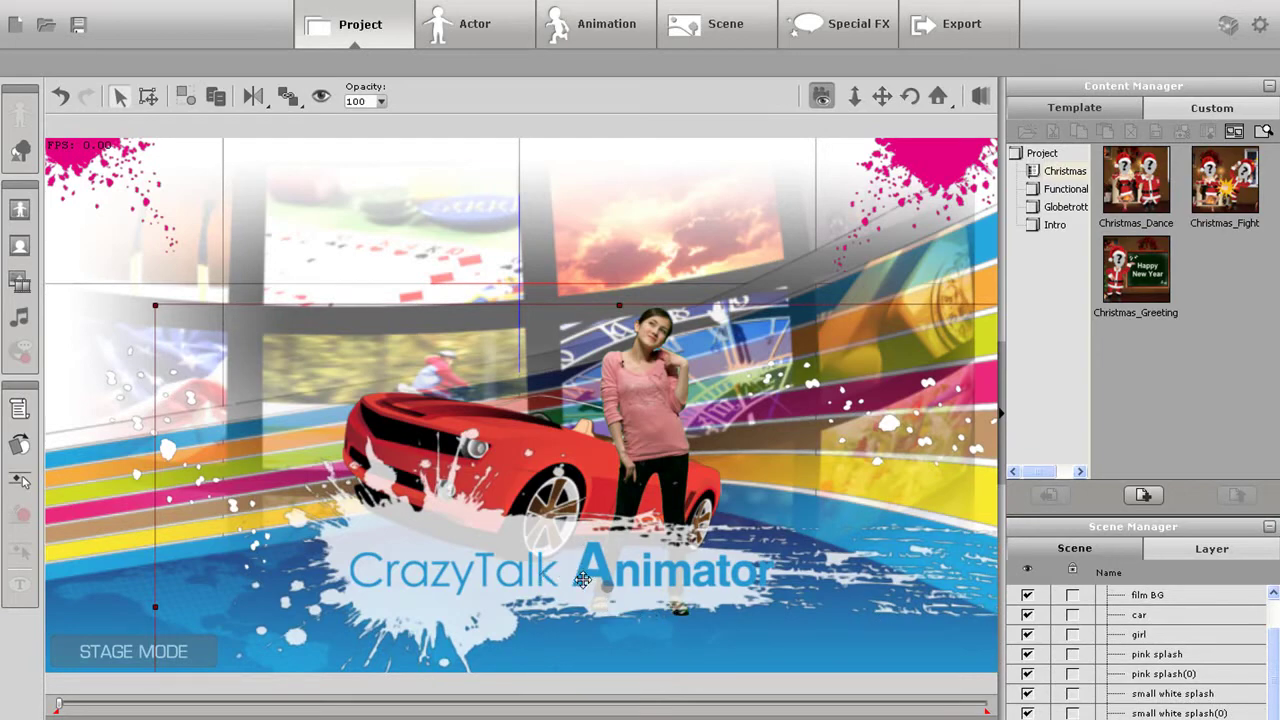
{"action": "left_click_drag", "start_coordinate": [582, 580], "coordinate": [585, 296]}
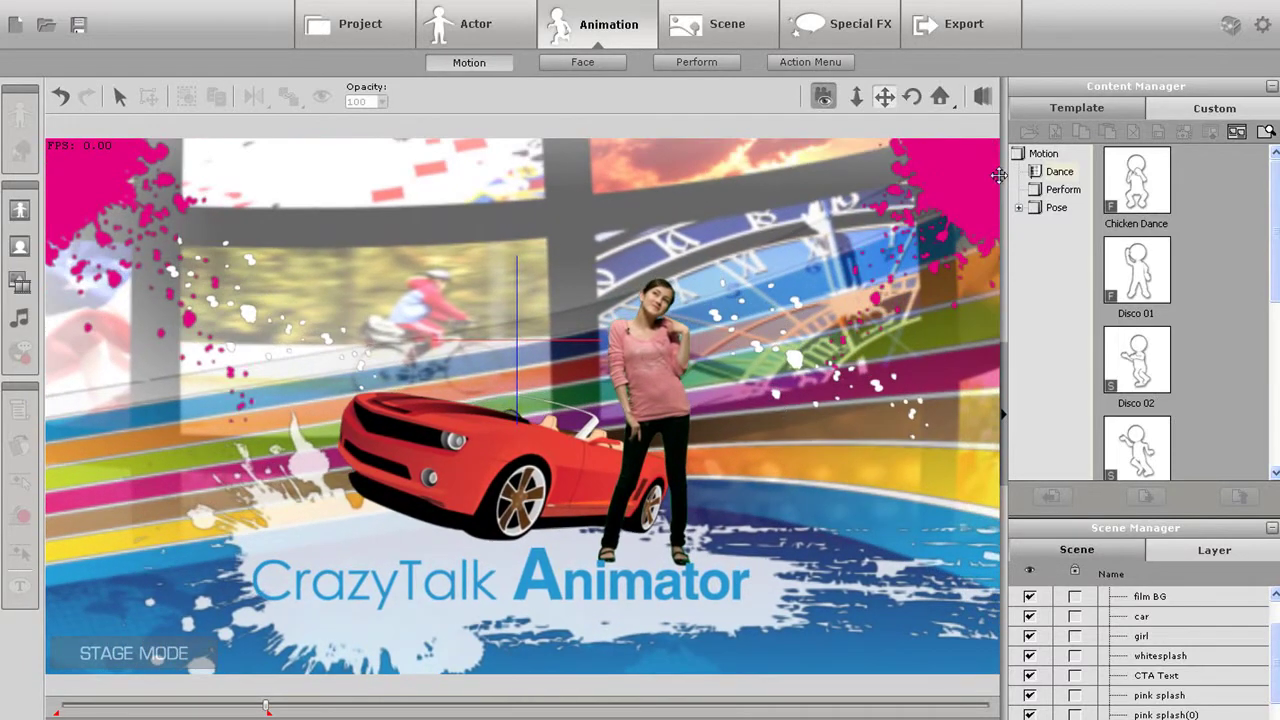
Try moving the girl prop away from the car in the 3D view, undo the move, and leave the 3D view
{"action": "left_click", "coordinate": [984, 95]}
{"action": "left_click_drag", "start_coordinate": [752, 554], "coordinate": [670, 460]}
{"action": "left_click_drag", "start_coordinate": [786, 478], "coordinate": [713, 319]}
{"action": "mouse_move", "coordinate": [647, 421]}
{"action": "left_mouse_down"}
{"action": "mouse_move", "coordinate": [766, 420]}
{"action": "mouse_move", "coordinate": [626, 420]}
{"action": "mouse_move", "coordinate": [652, 420]}
{"action": "left_mouse_up"}
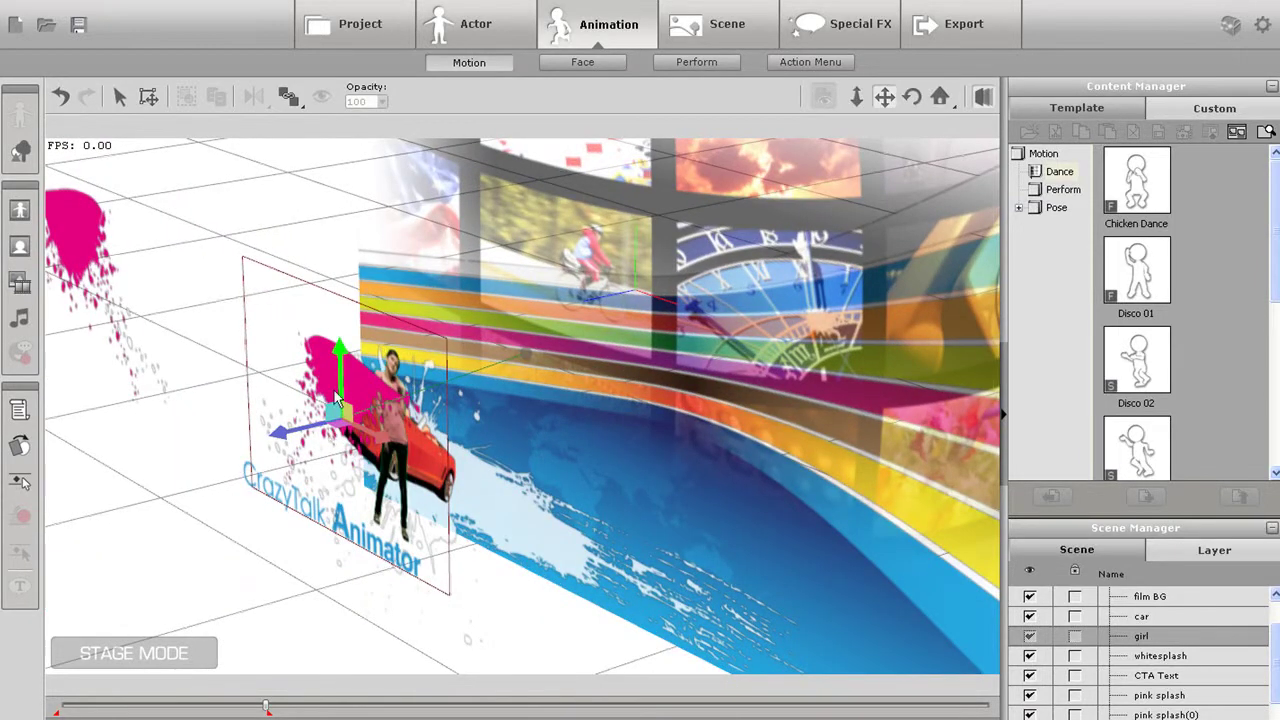
{"action": "left_click_drag", "start_coordinate": [343, 395], "coordinate": [175, 531]}
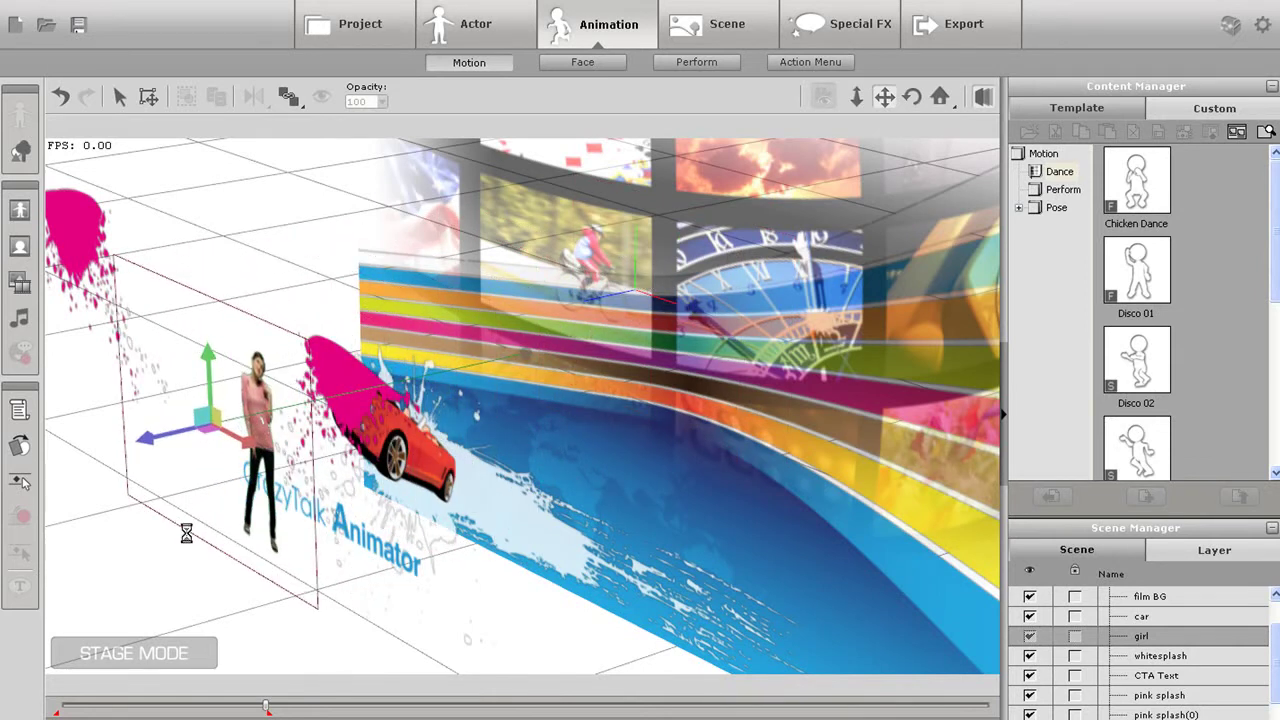
{"action": "key", "text": "ctrl+z"}
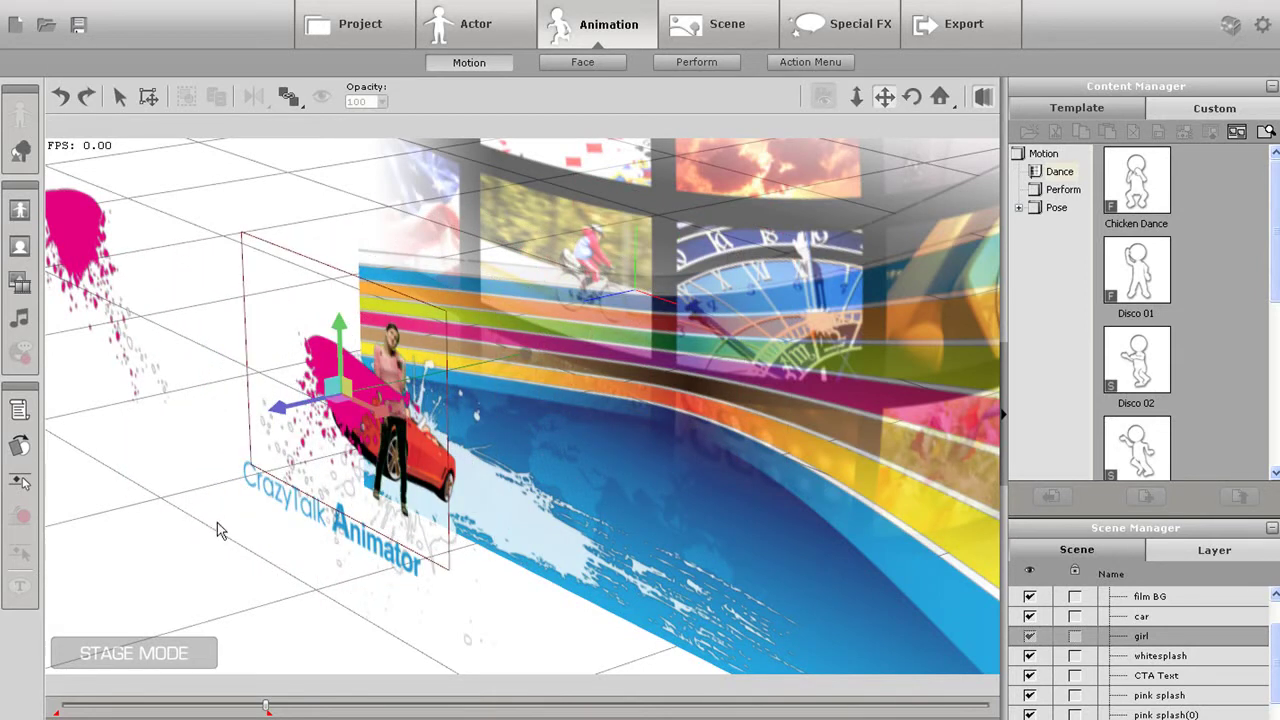
{"action": "left_click", "coordinate": [983, 98]}
Shift the girl prop sideways in front of the car and bring her forward in depth, closer to the camera
{"action": "left_click_drag", "start_coordinate": [650, 393], "coordinate": [610, 395]}
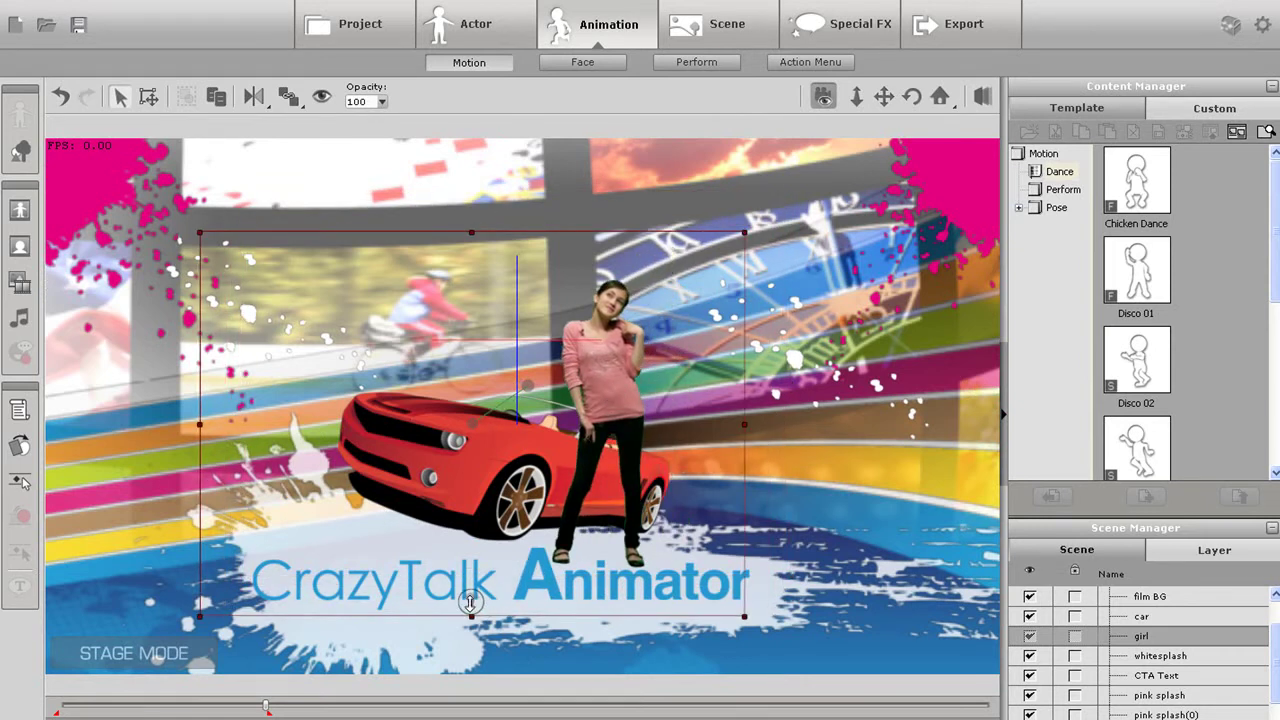
{"action": "left_click_drag", "start_coordinate": [470, 603], "coordinate": [469, 675]}
{"action": "left_click", "coordinate": [884, 97]}
{"action": "mouse_move", "coordinate": [753, 418]}
{"action": "left_mouse_down"}
{"action": "mouse_move", "coordinate": [537, 429]}
{"action": "mouse_move", "coordinate": [829, 429]}
{"action": "mouse_move", "coordinate": [551, 434]}
{"action": "mouse_move", "coordinate": [746, 432]}
{"action": "left_mouse_up"}
{"action": "left_click", "coordinate": [761, 340]}
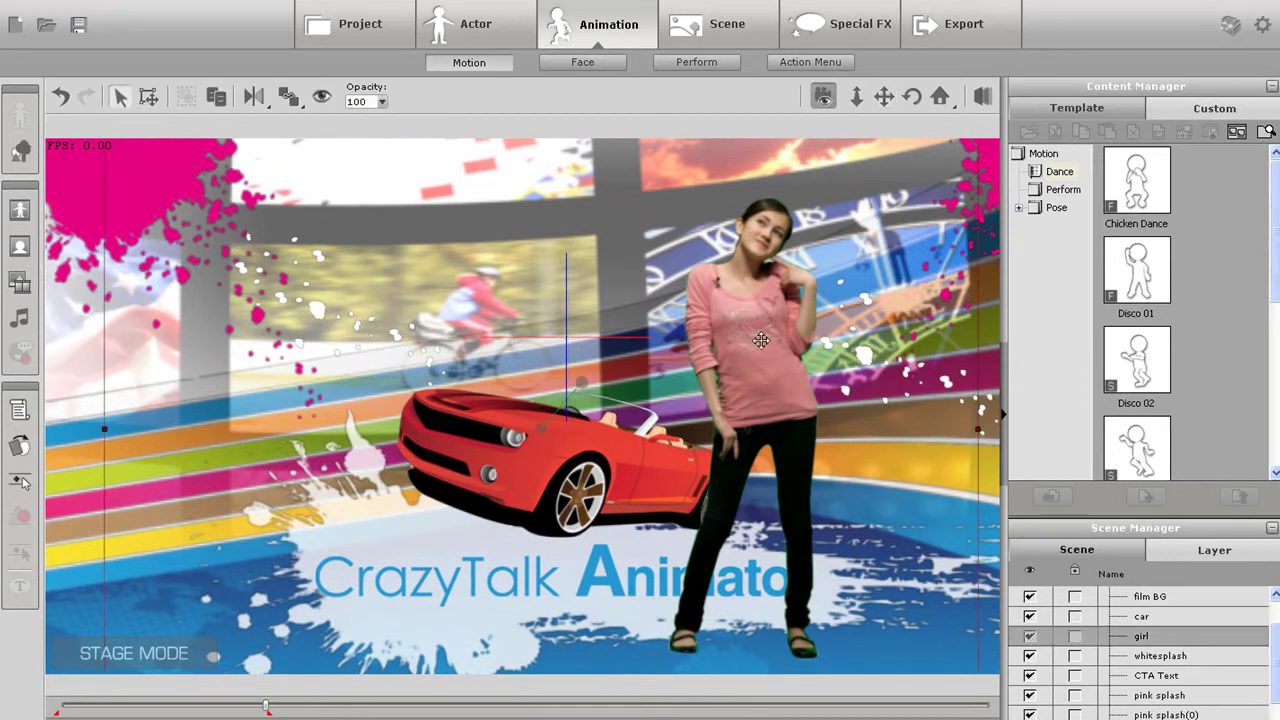